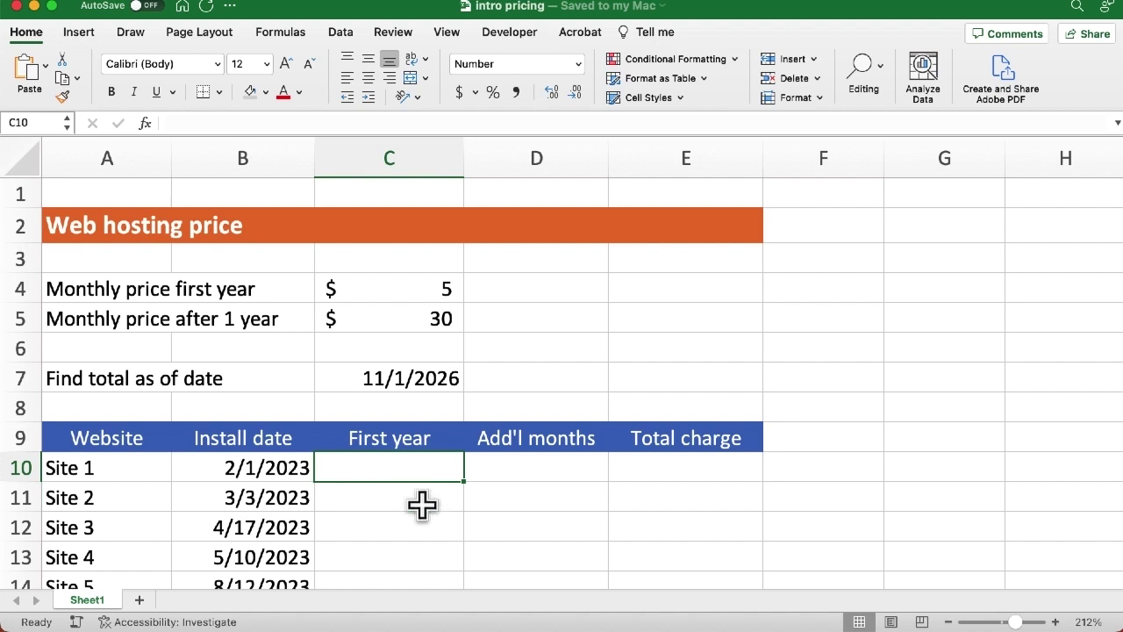
Enter =12*$C$4 in C10 so Site 1's first-year cost shows 60
type("=12")
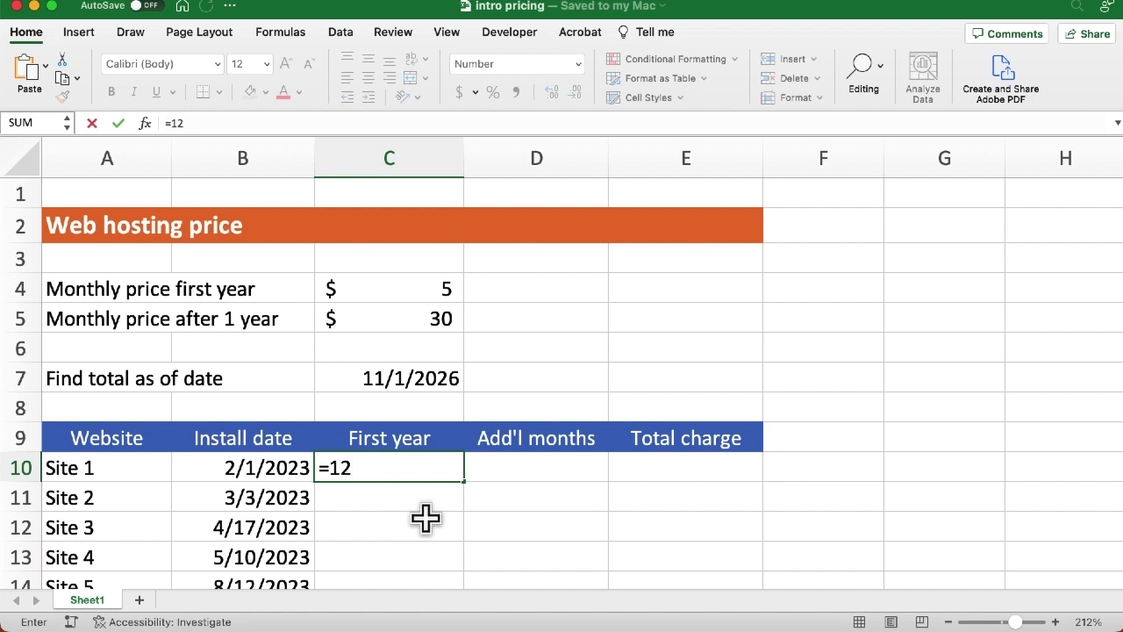
type("*")
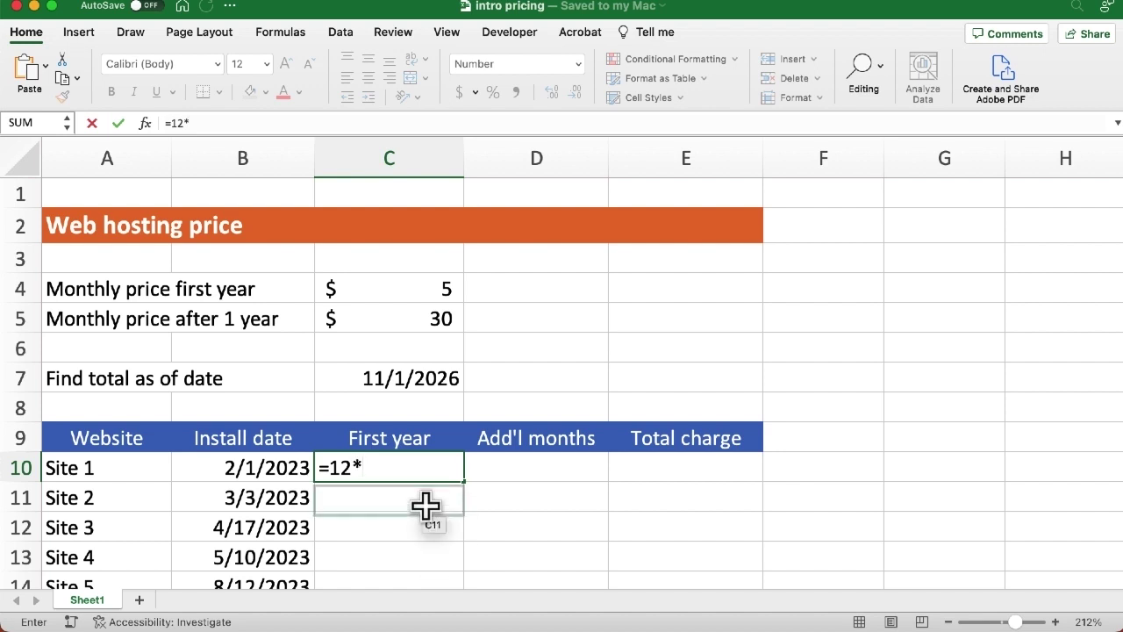
left_click(408, 287)
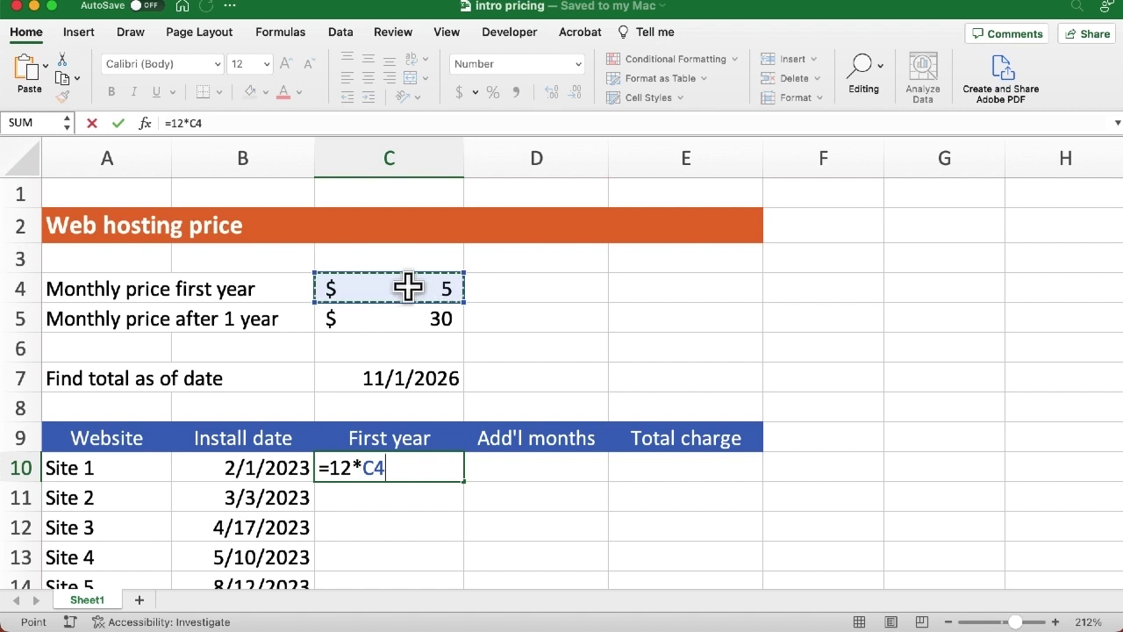
key("F4")
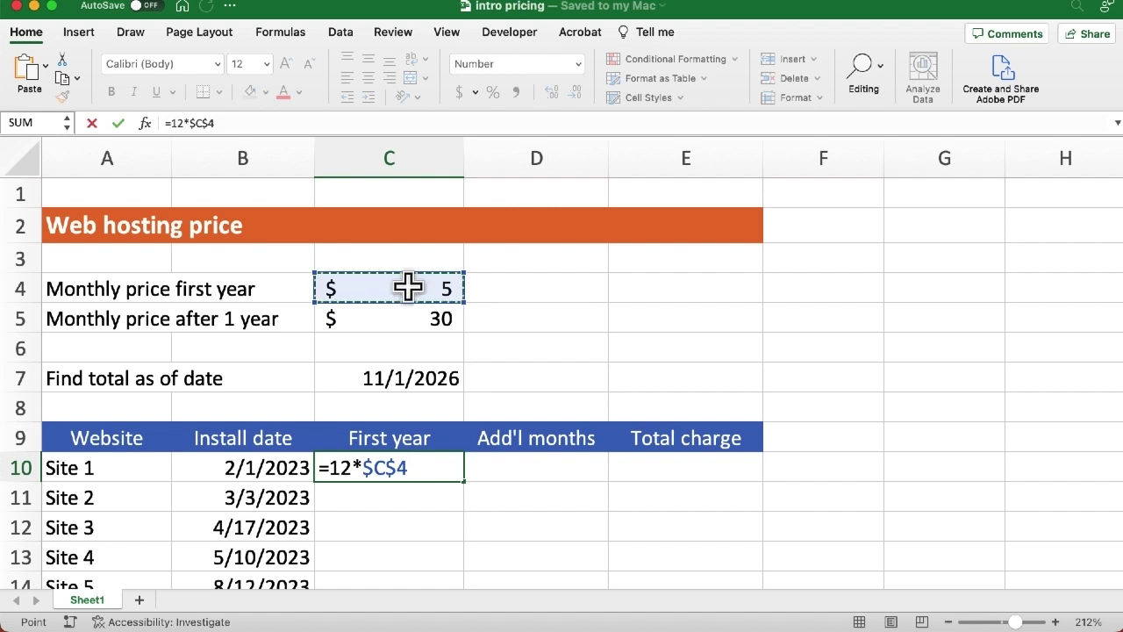
key("Tab")
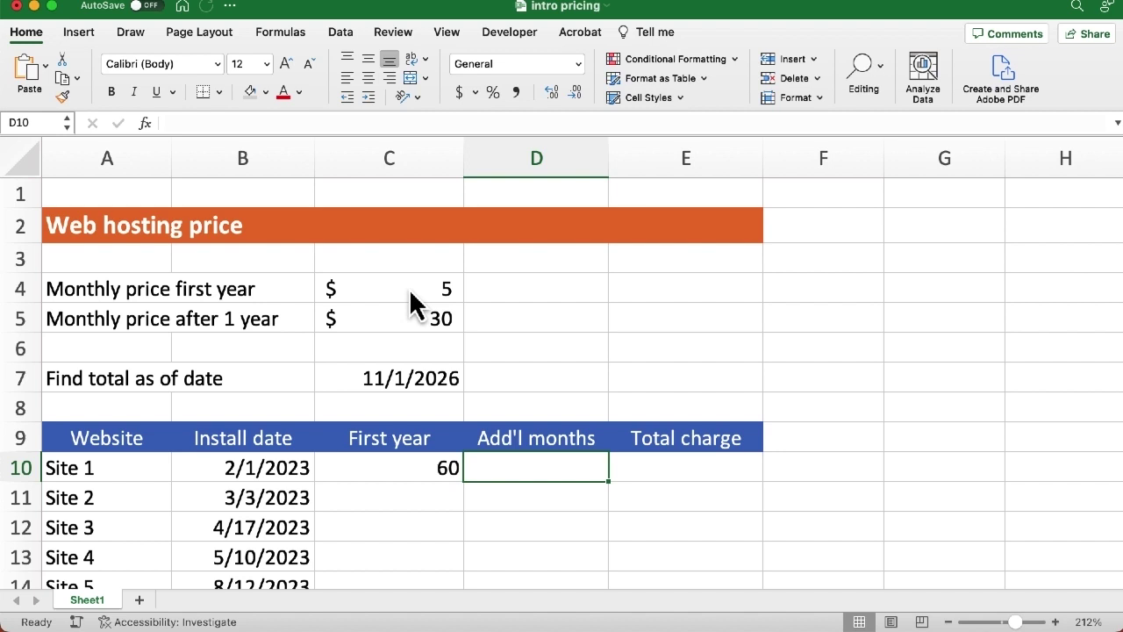
Enter =(DATEDIF(B10,$C$7,"m"))-12 in D10, giving Site 1 33 additional months
scroll(669, 299, "down", 3)
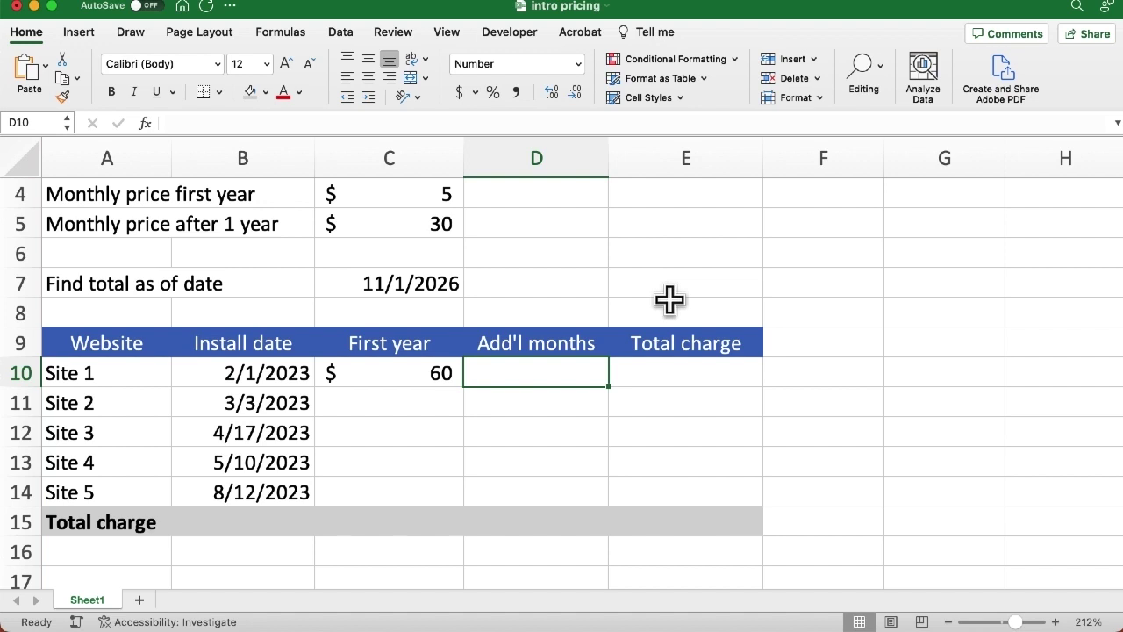
type("=date")
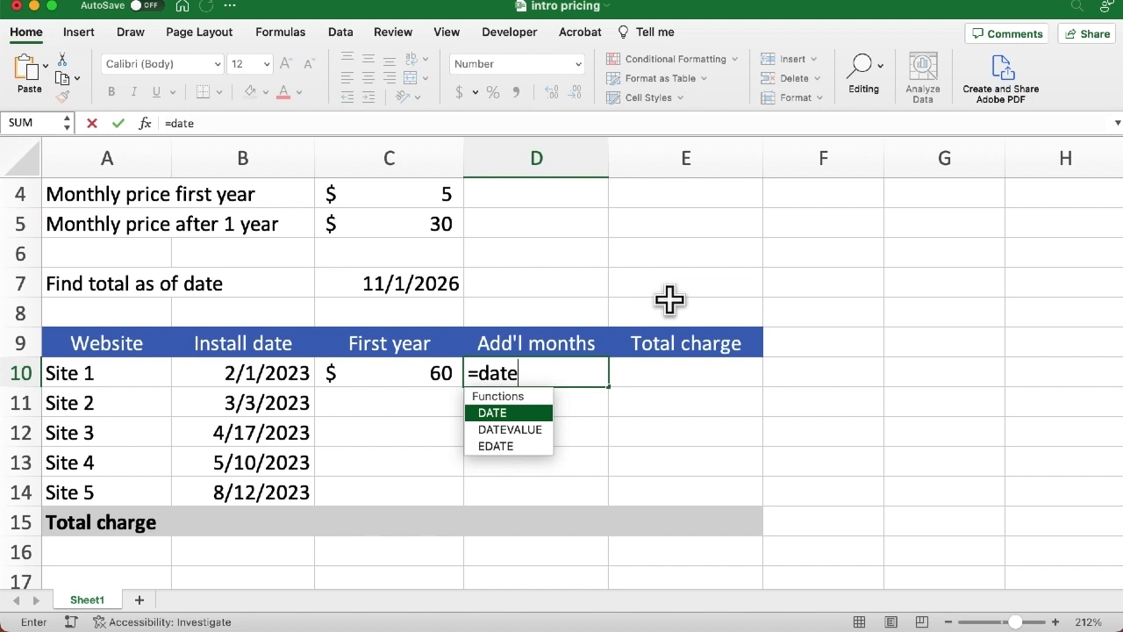
type("dif")
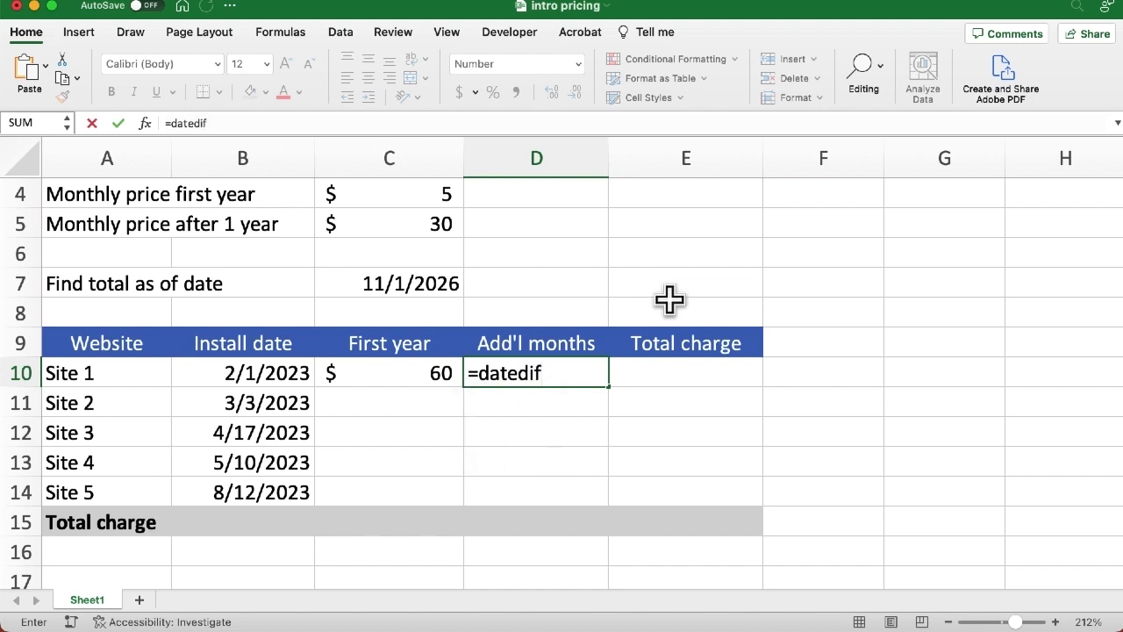
type("(")
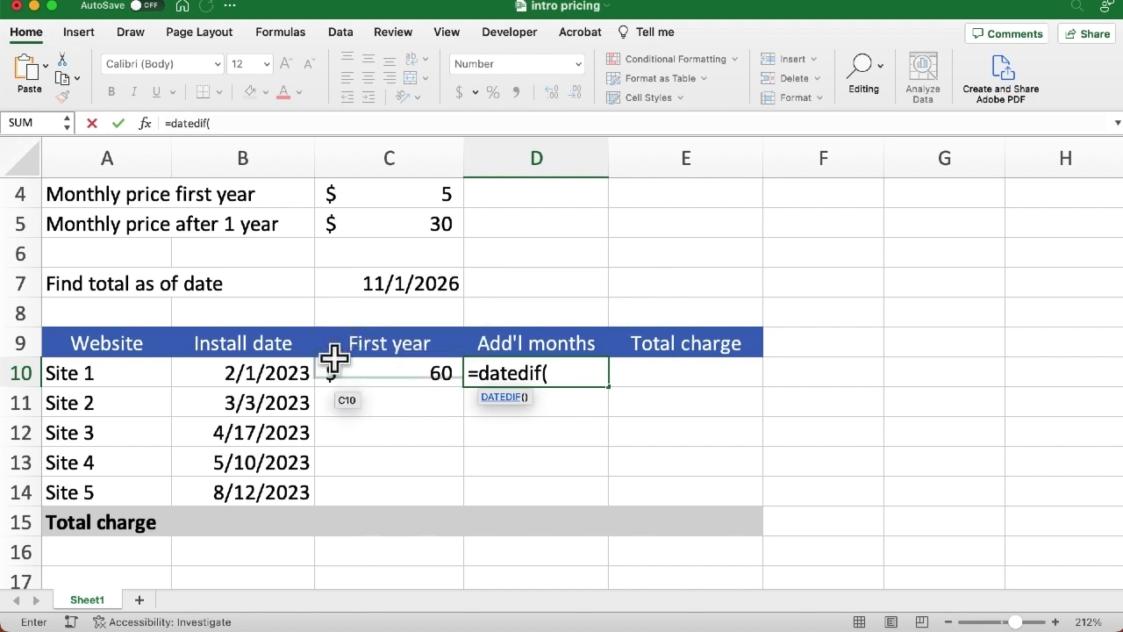
left_click(274, 376)
type(",")
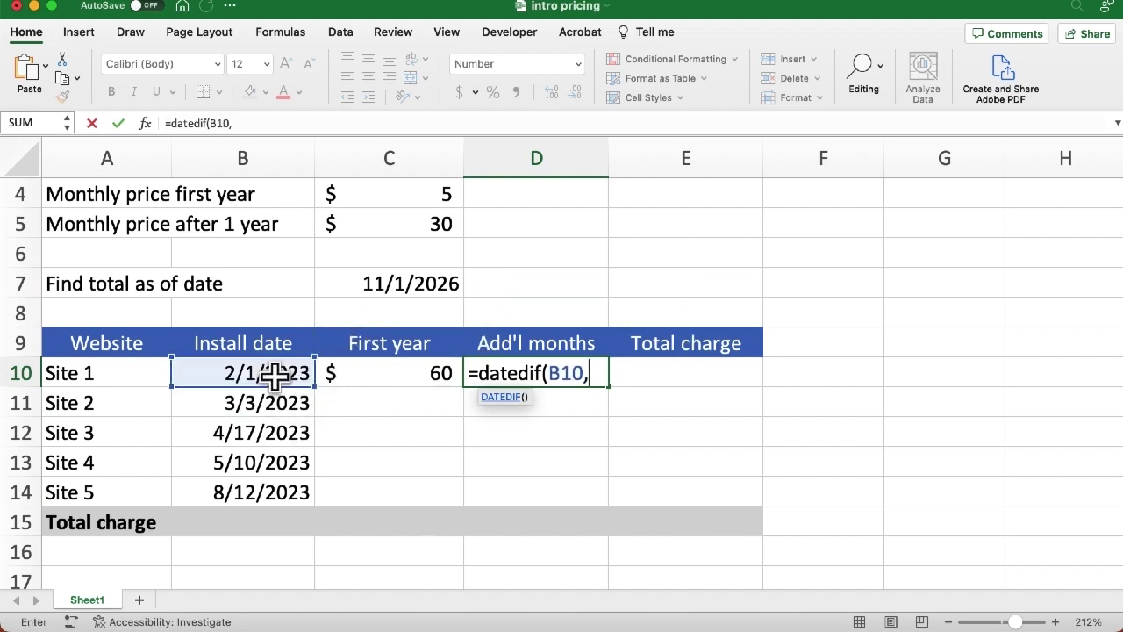
left_click(410, 282)
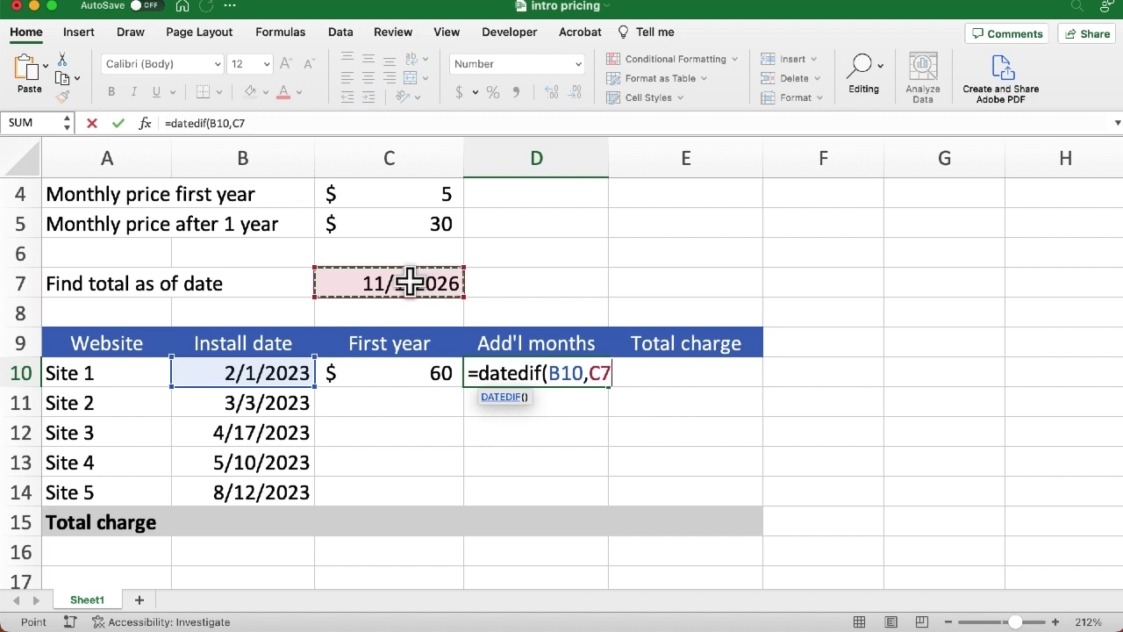
key("F4")
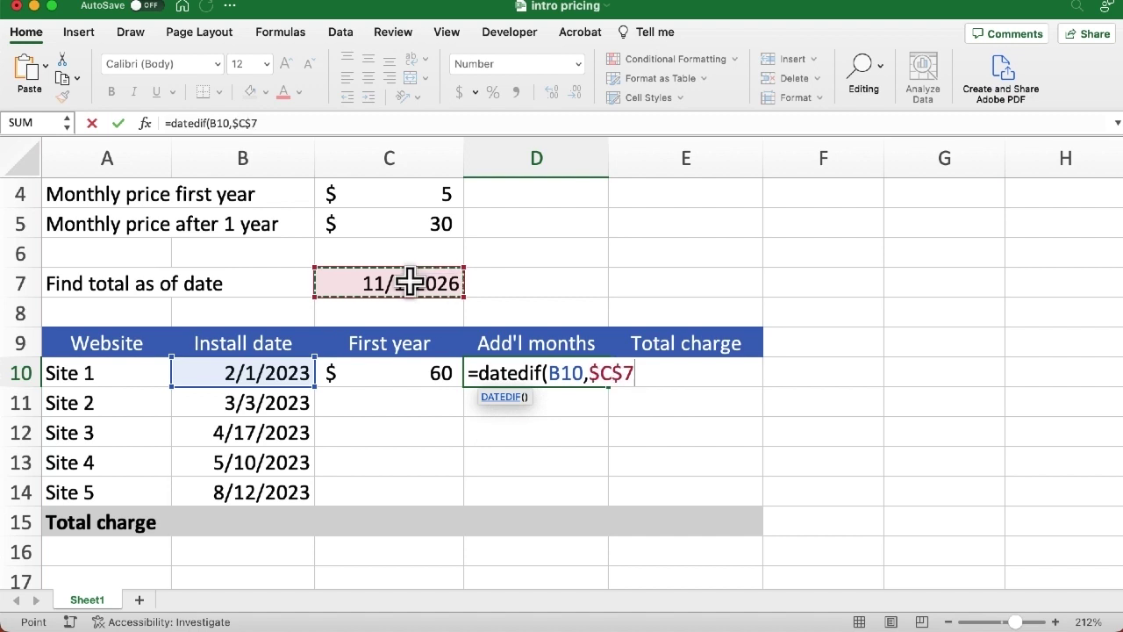
type(",")
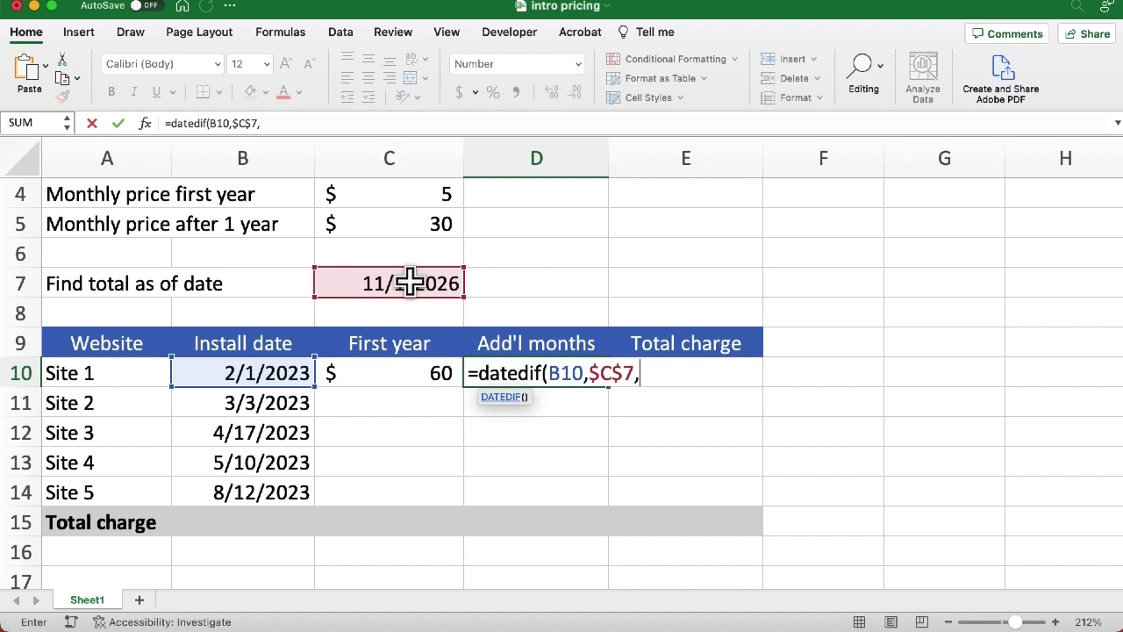
type("\"m\")")
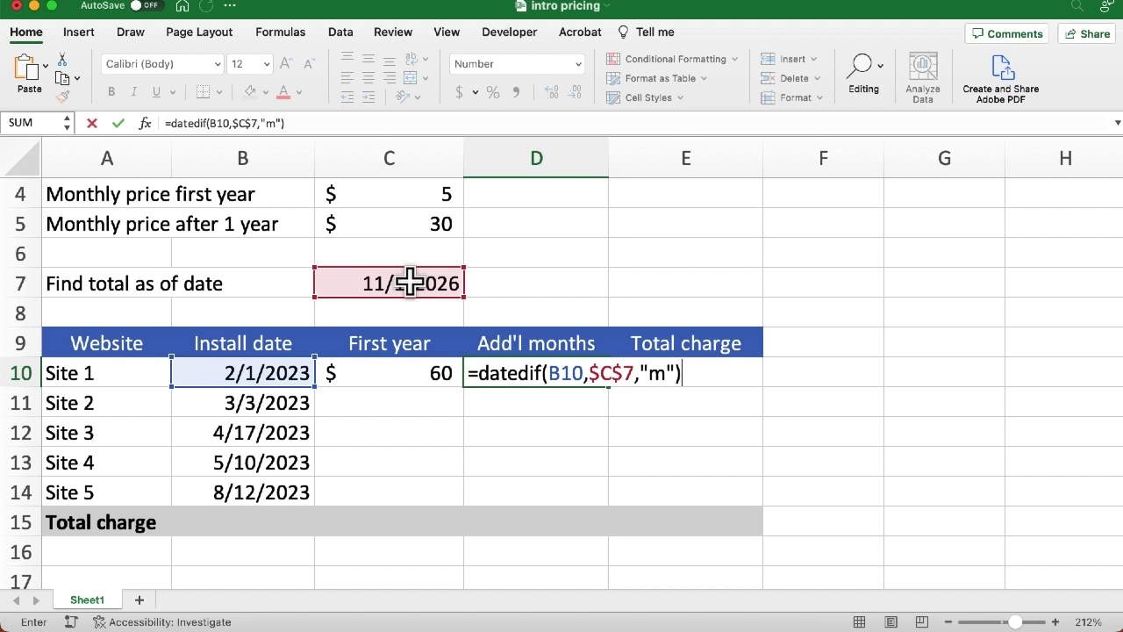
left_click(480, 373)
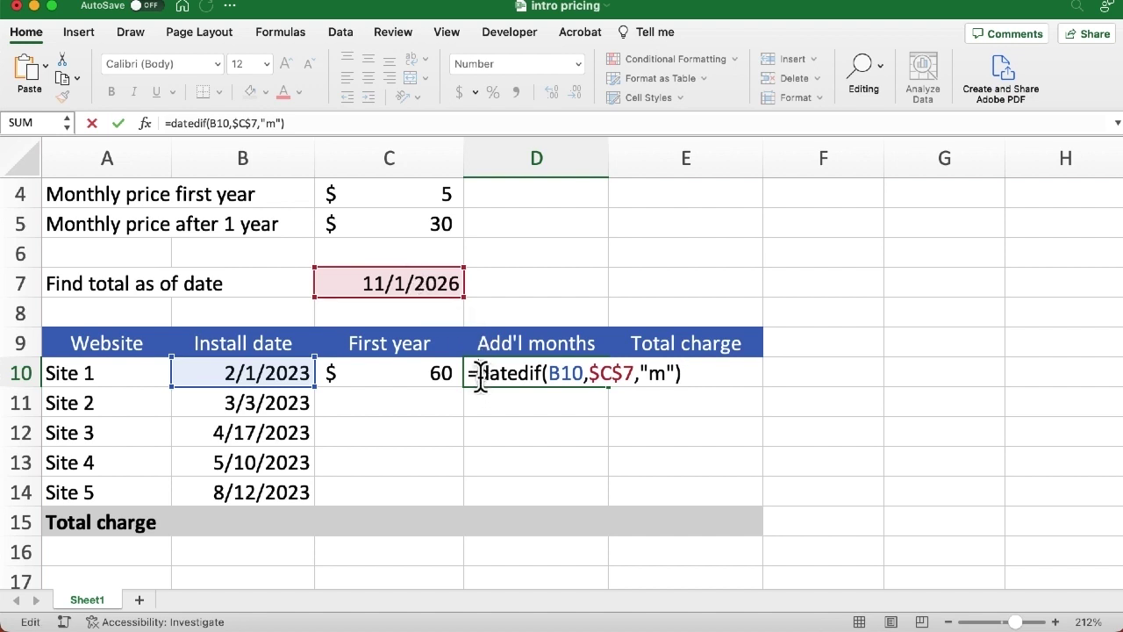
type("(")
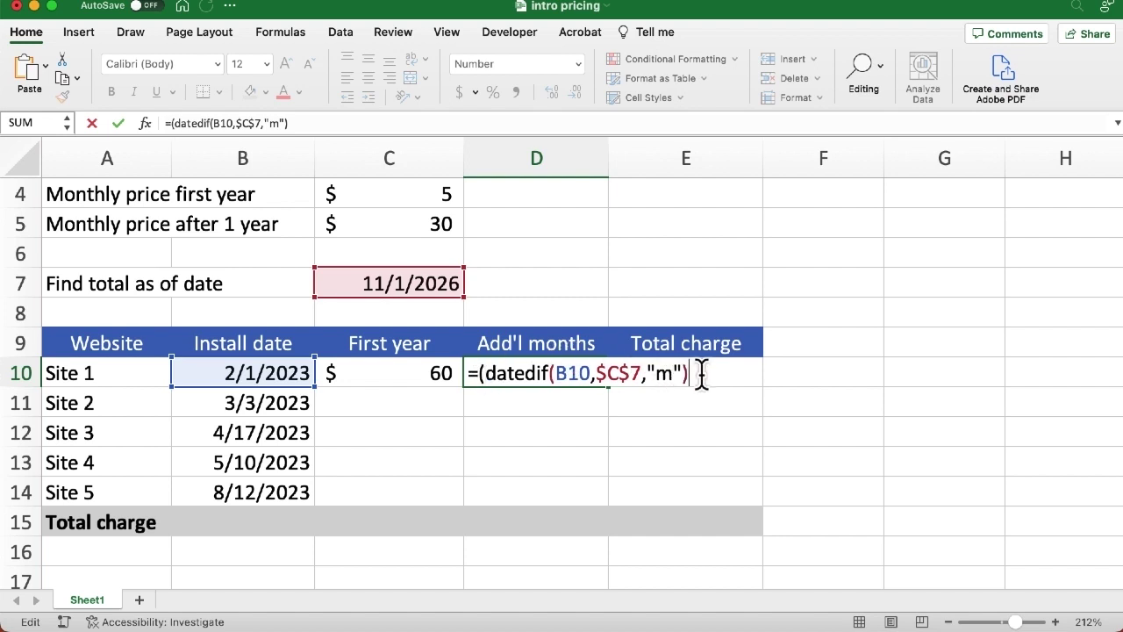
type(")-12")
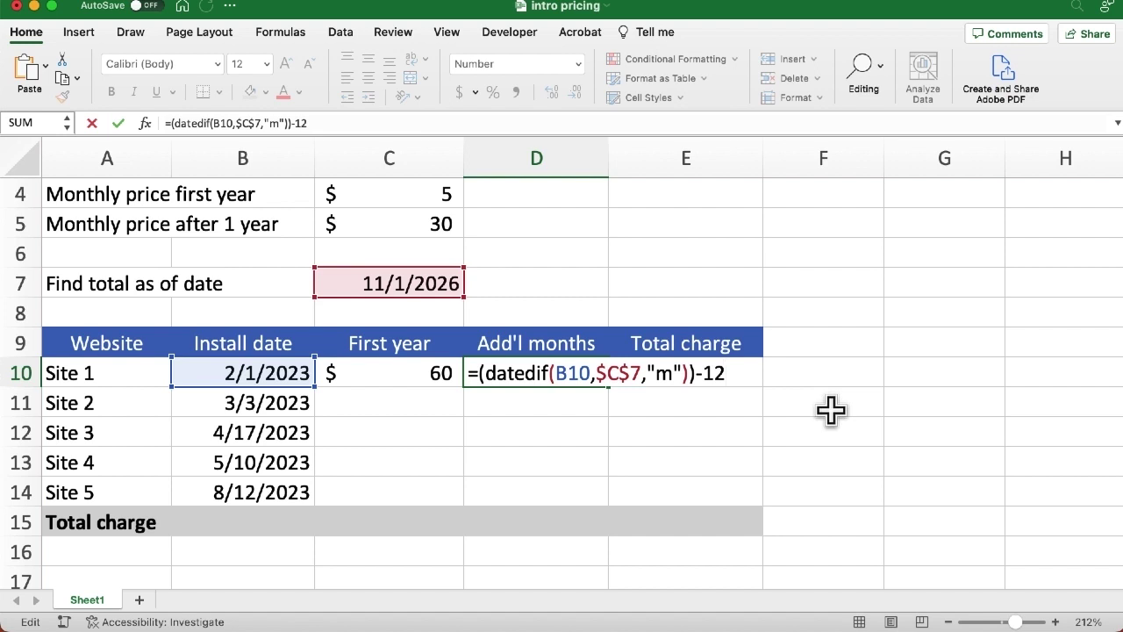
key("Tab")
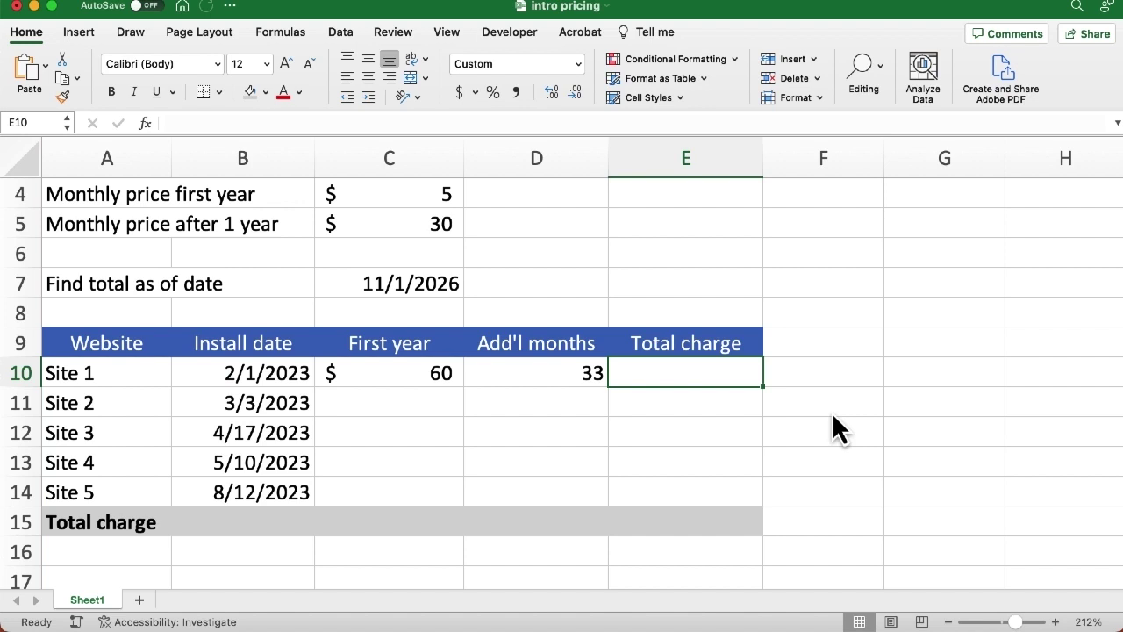
Enter =C10+D10*$C$5 in E10 so Site 1's total charge shows $1,050
type("=")
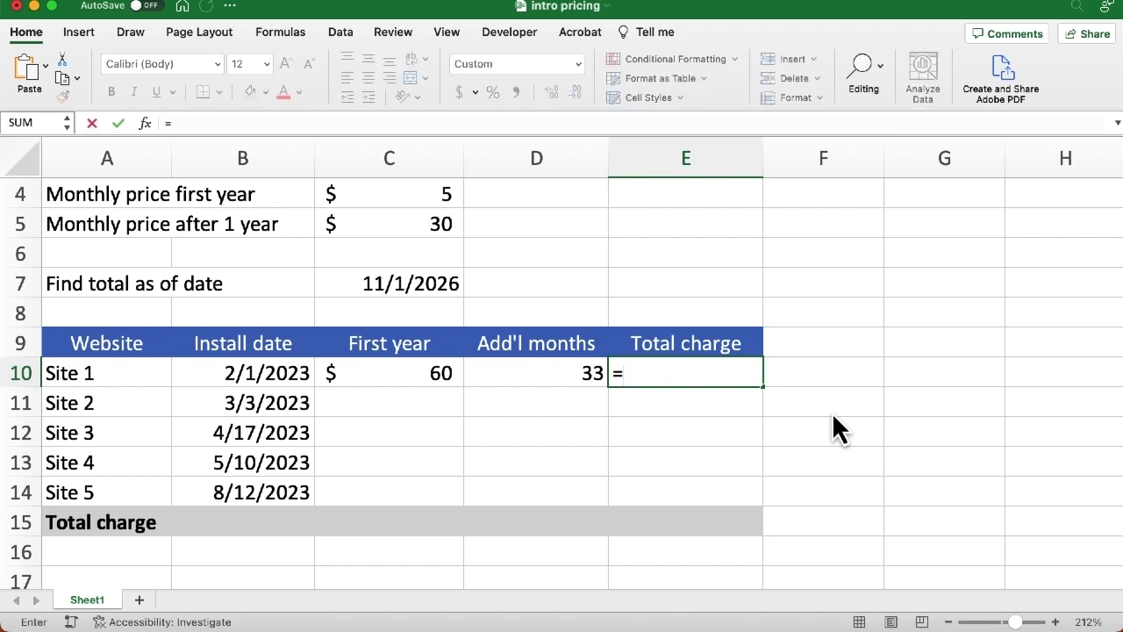
left_click(399, 373)
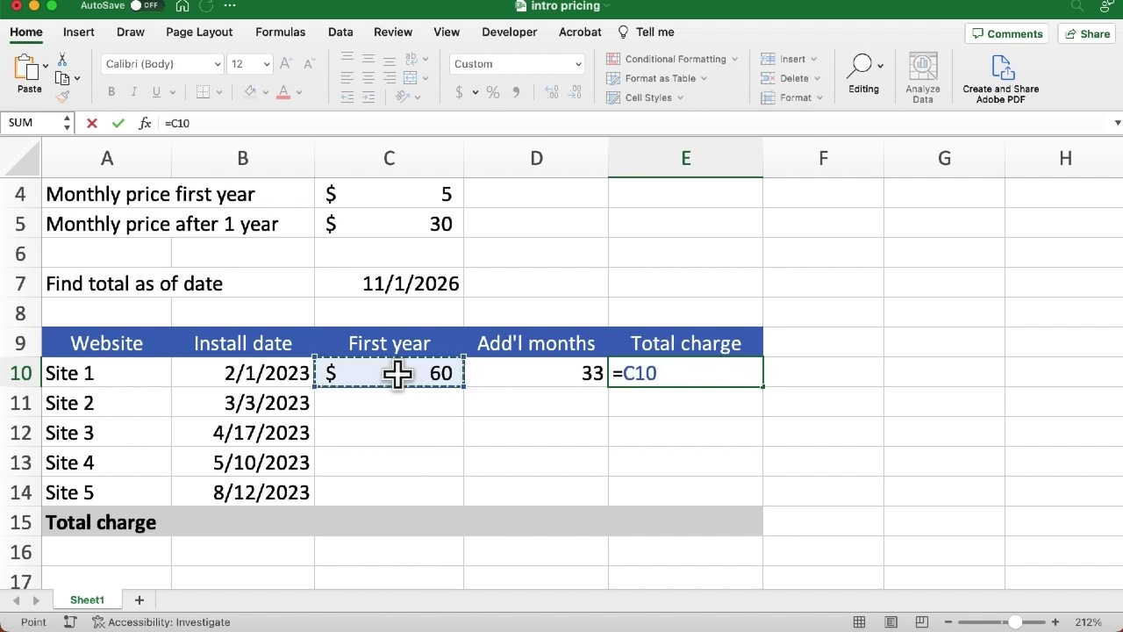
type("+")
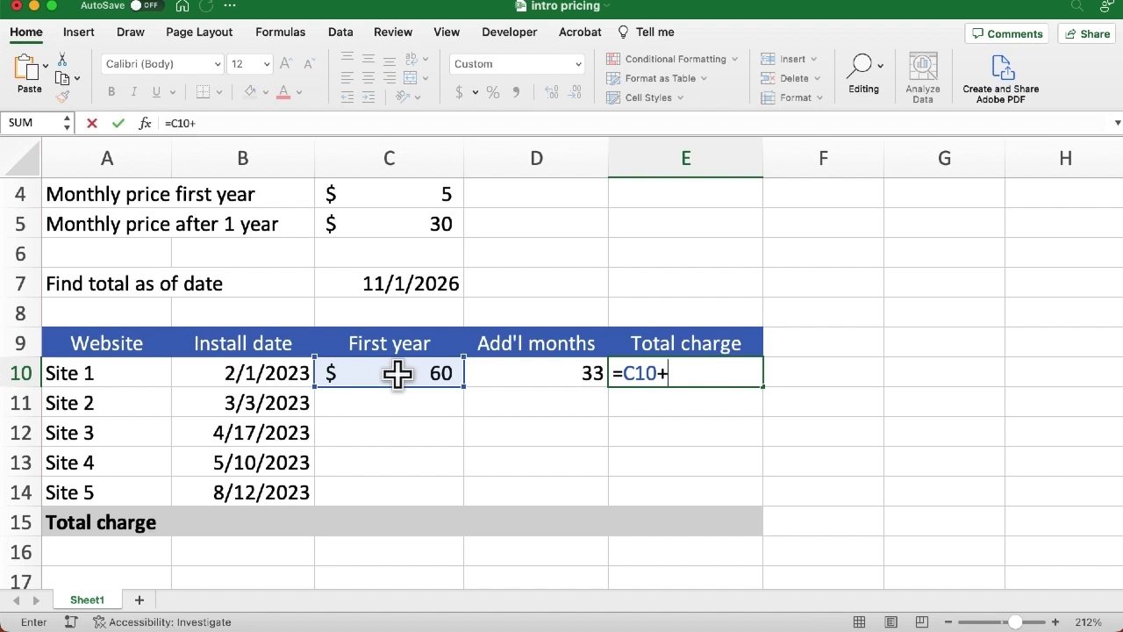
left_click(549, 373)
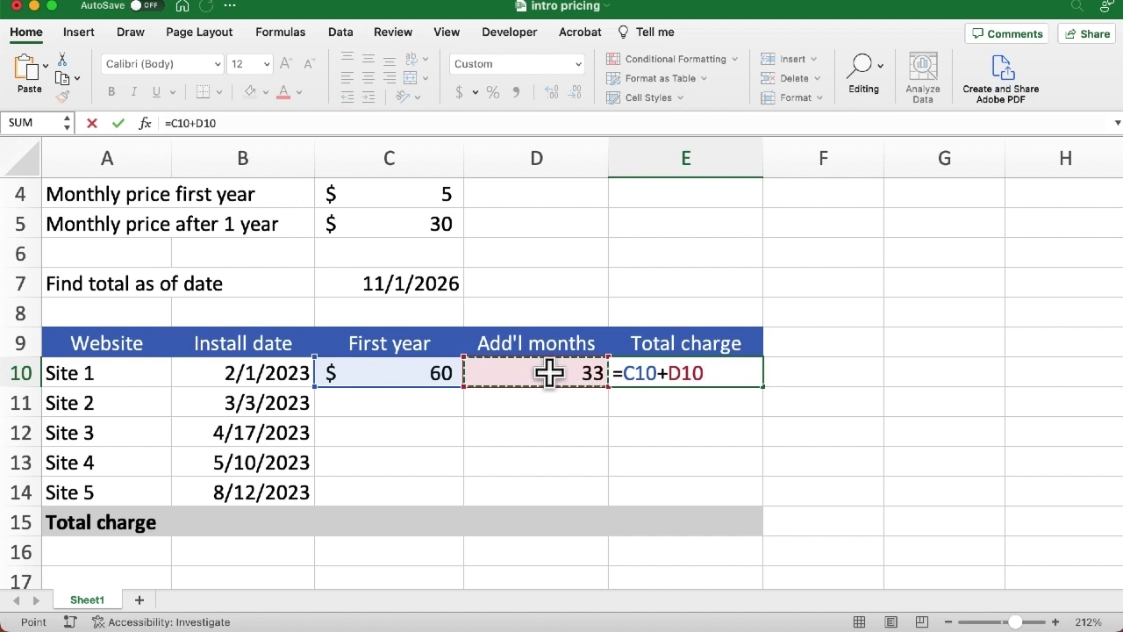
type("*")
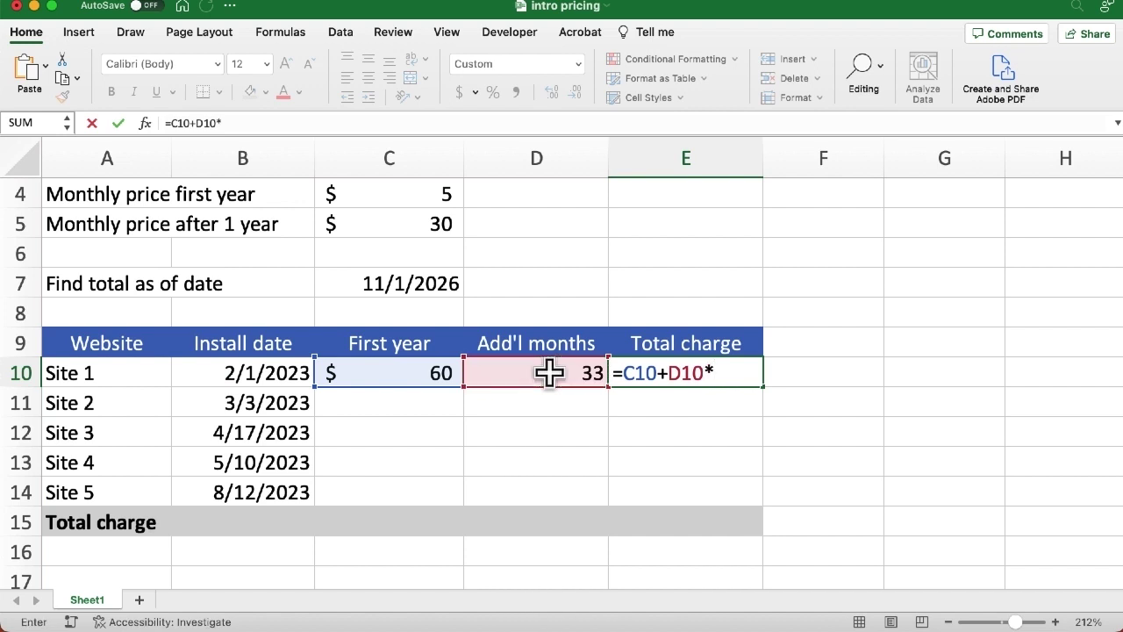
left_click(394, 224)
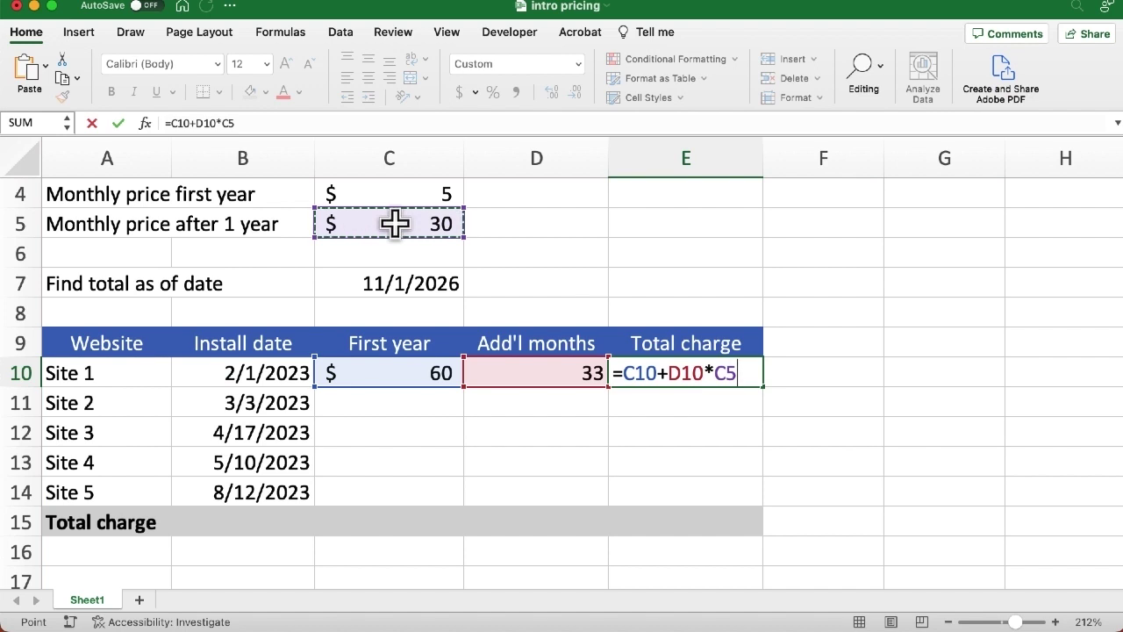
key("super+t")
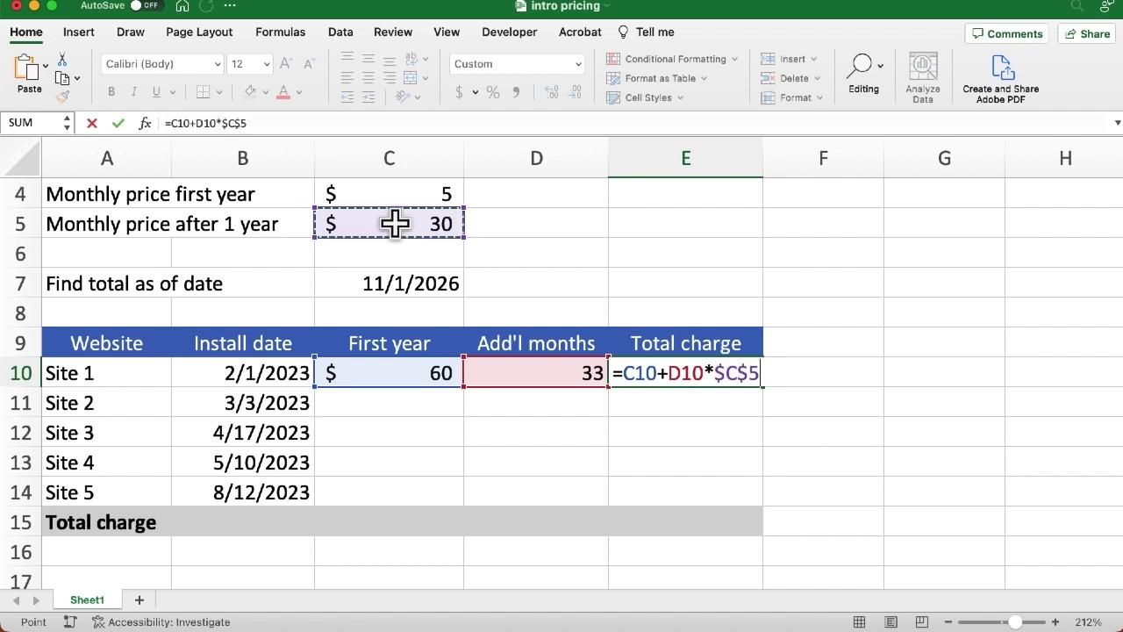
key("Return")
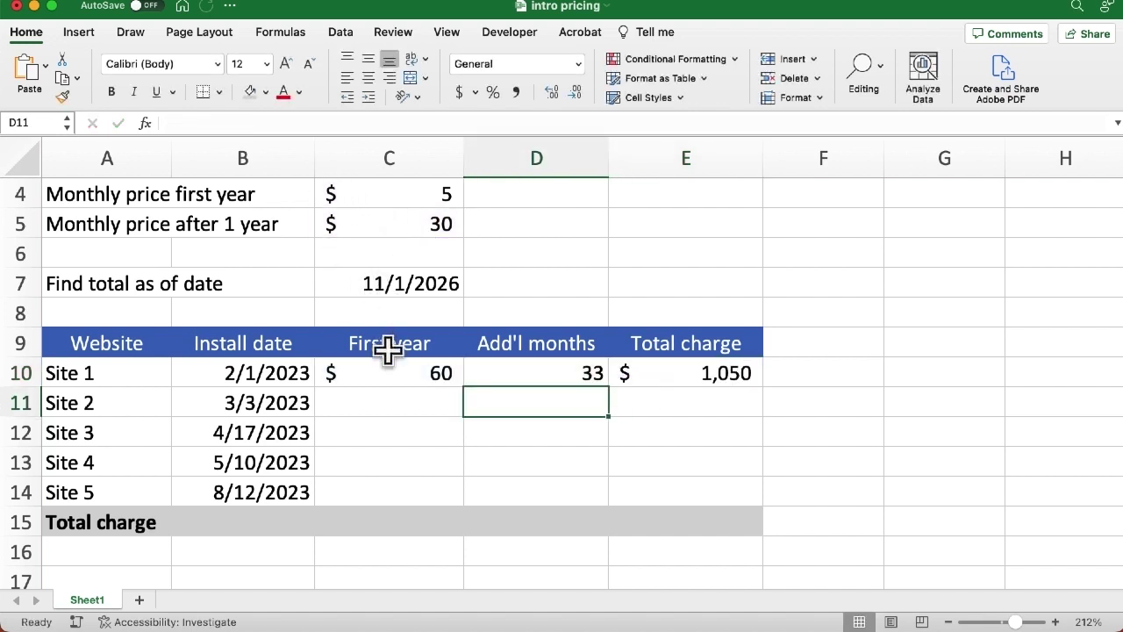
Fill C10:E10 down through row 14, then review D10's number format without changing it
left_click_drag(406, 375, 664, 371)
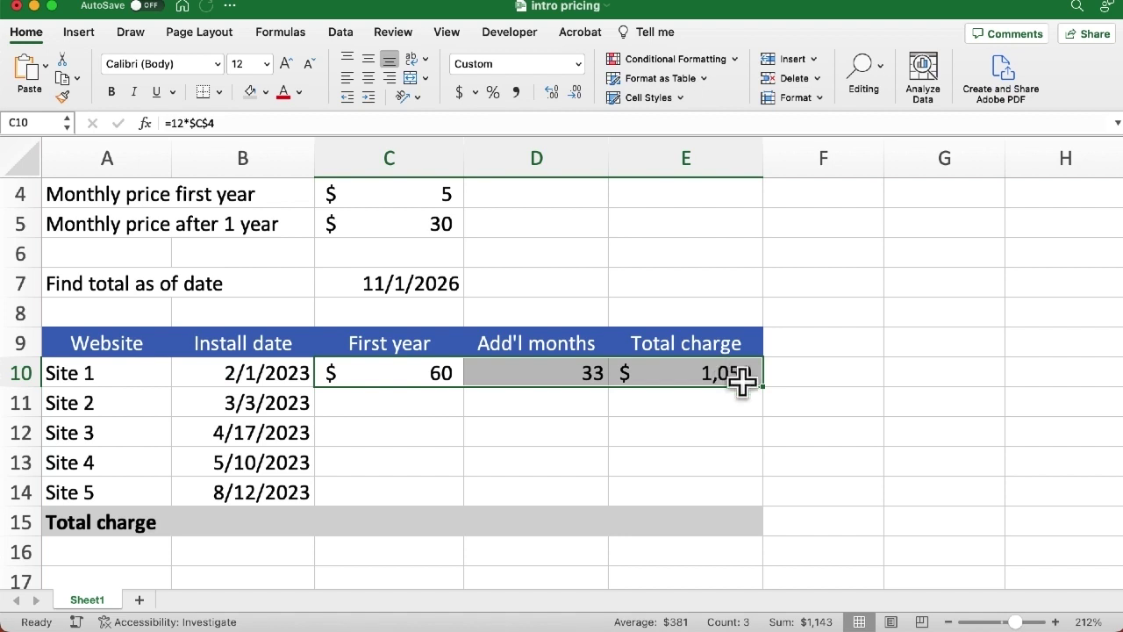
left_click_drag(760, 387, 764, 498)
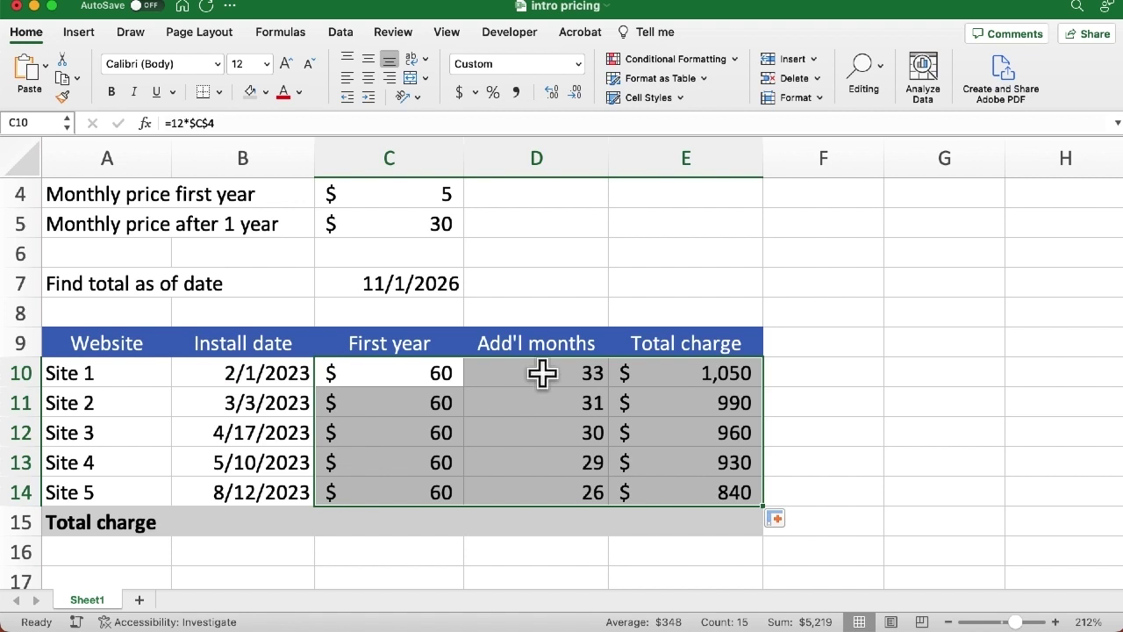
left_click(570, 373)
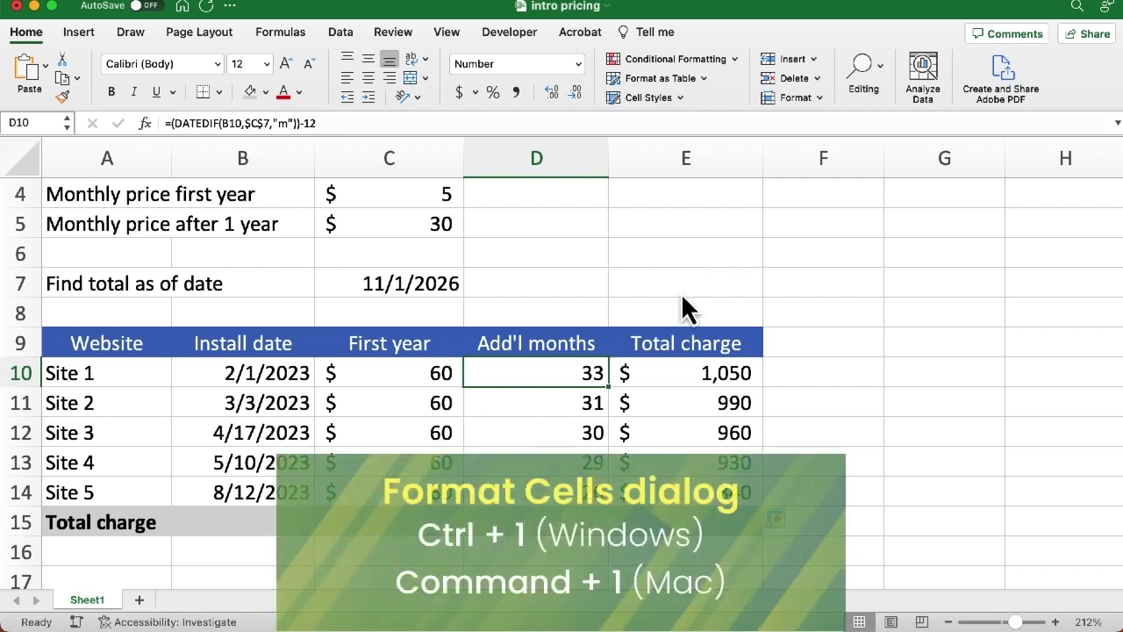
key("super+1")
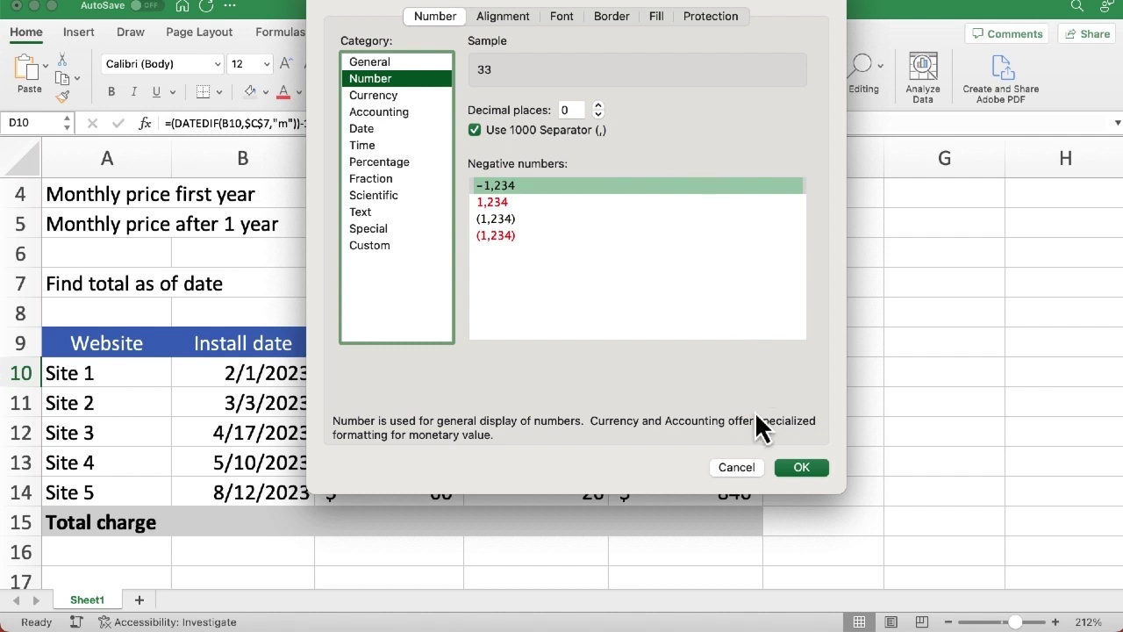
left_click(743, 470)
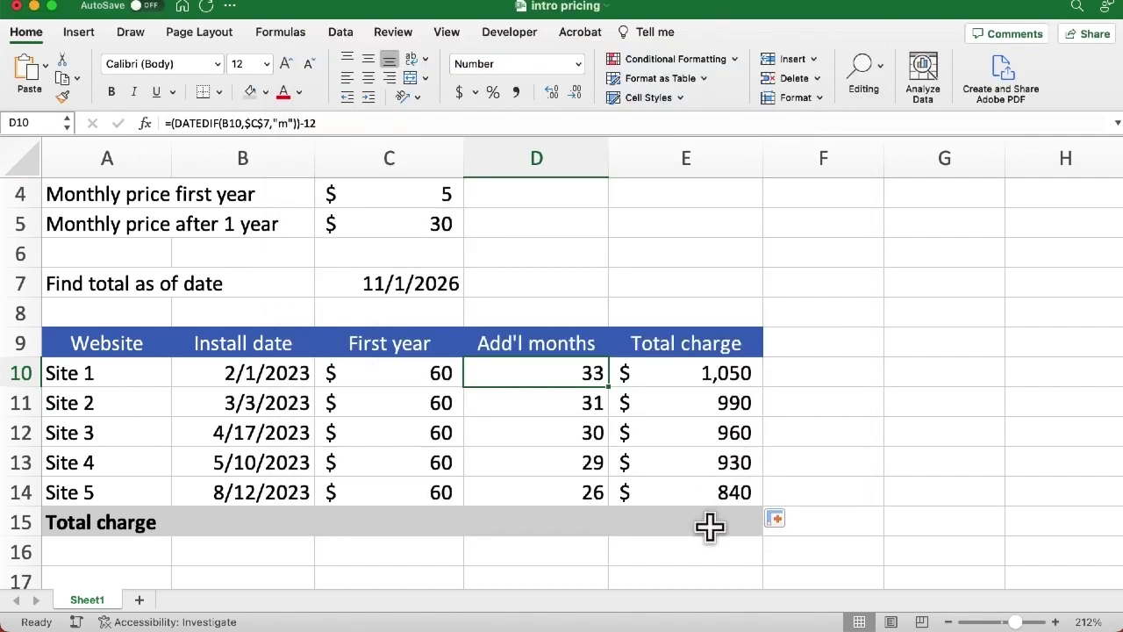
AutoSum the five sites' total charges into E15, giving $4,770
left_click(709, 526)
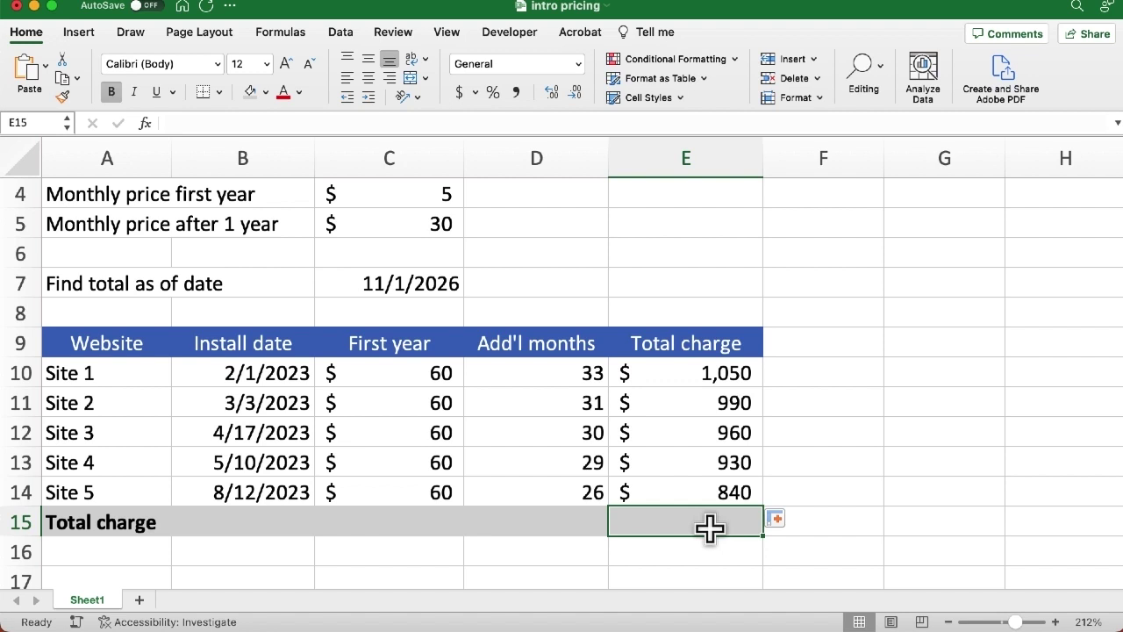
left_click(880, 67)
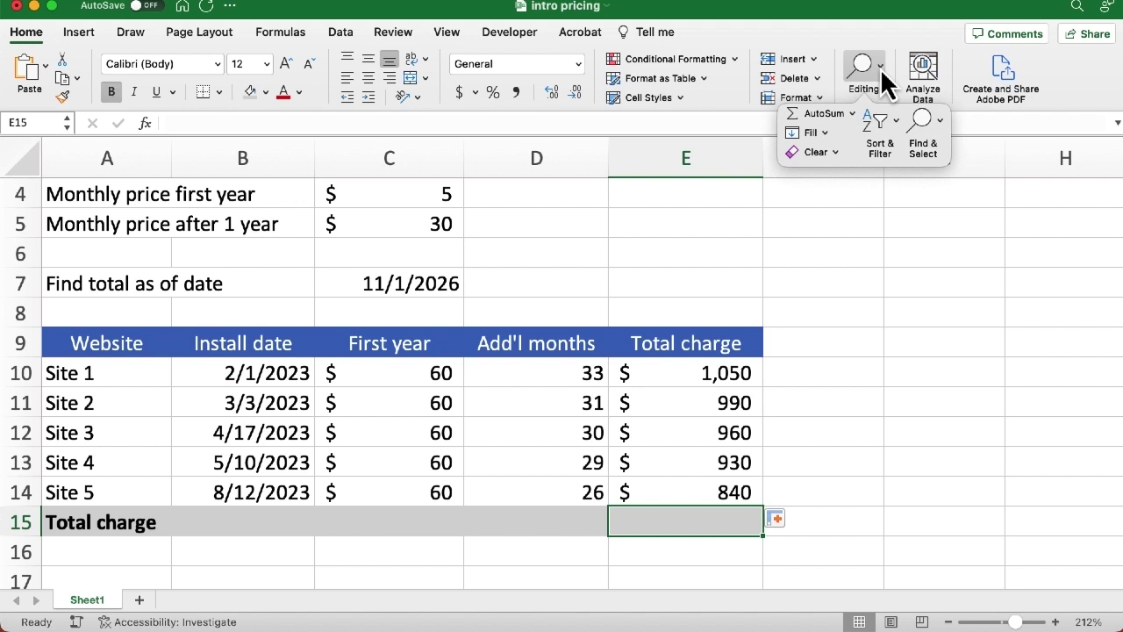
left_click(825, 114)
key("Return")
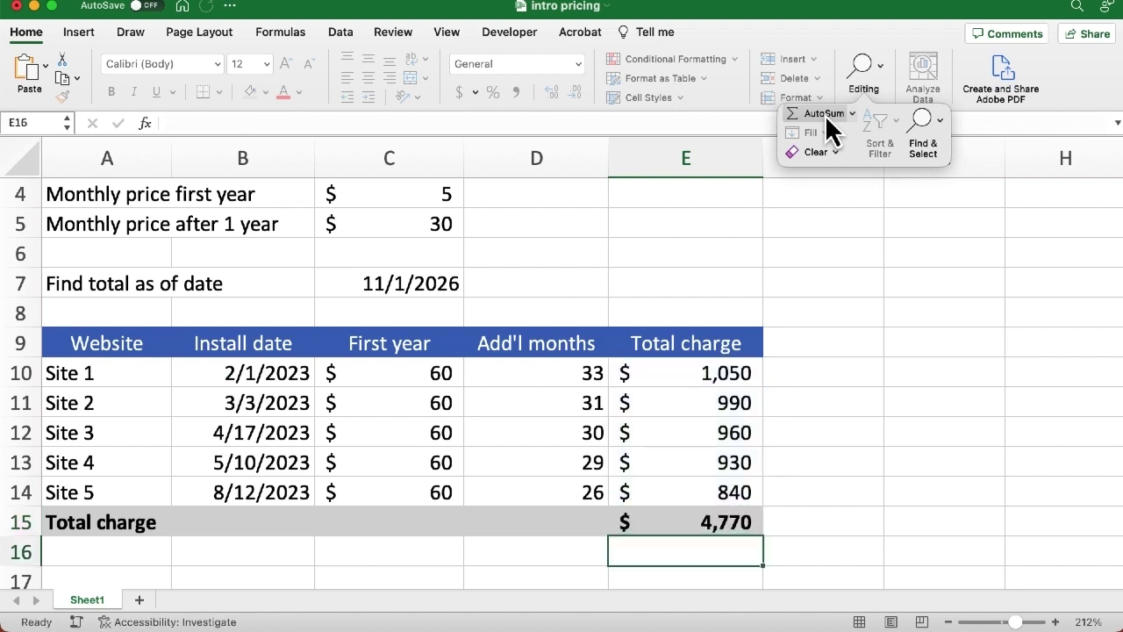